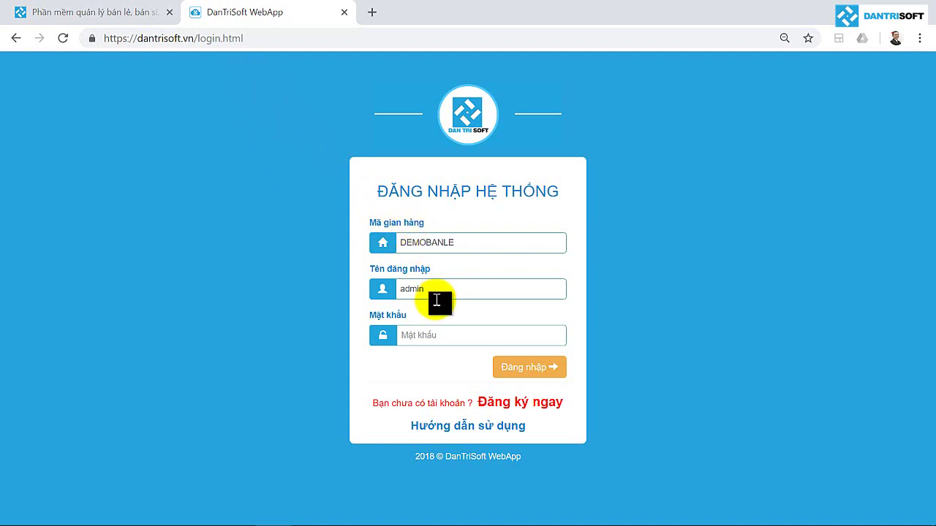
Step: Log in to the DEMOBANLE store and open the Hàng hóa product list
click(527, 368)
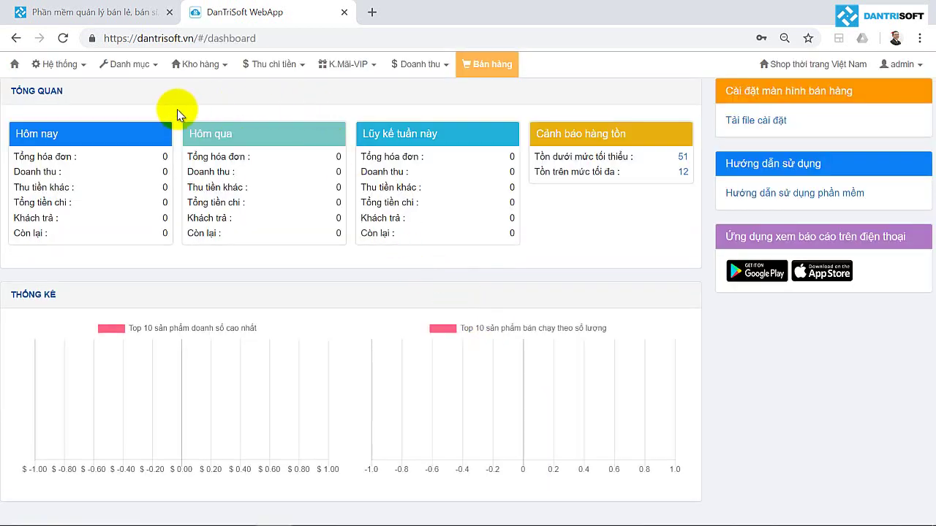
click(150, 65)
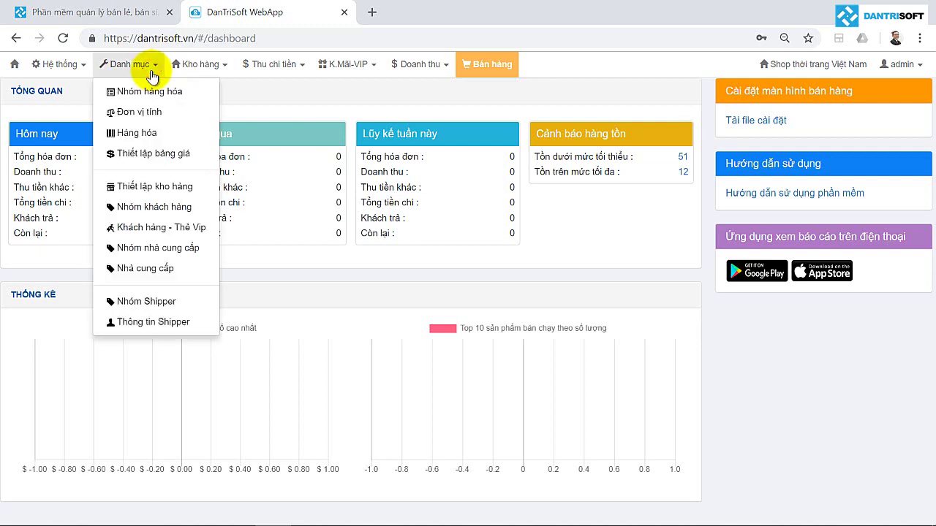
click(146, 138)
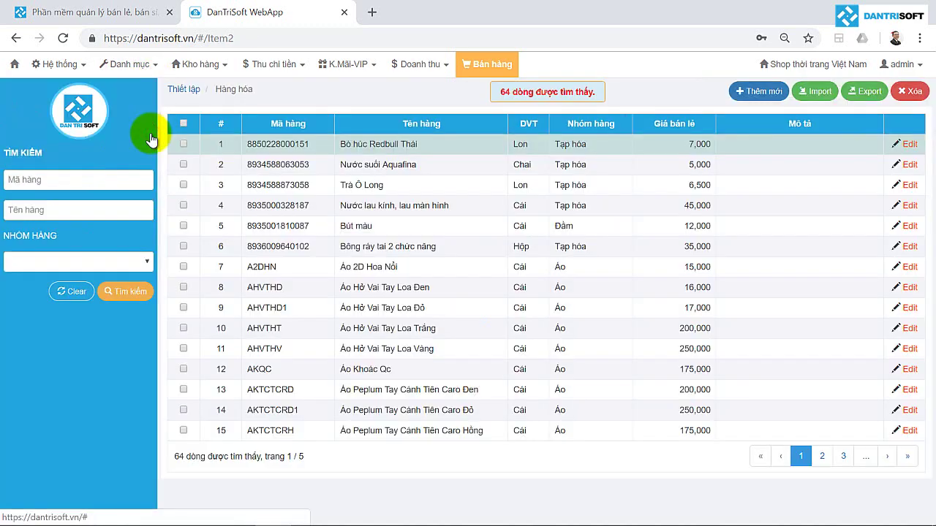
click(767, 101)
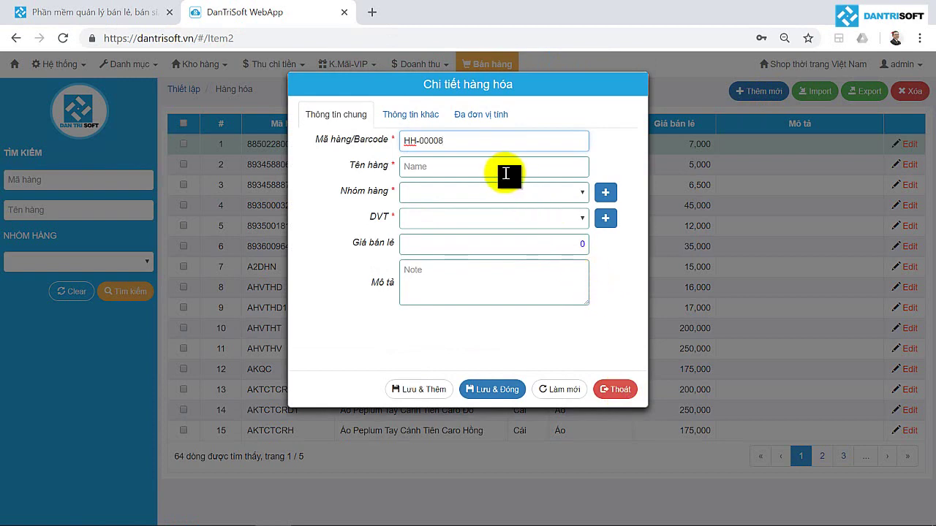
drag(476, 140, 378, 162)
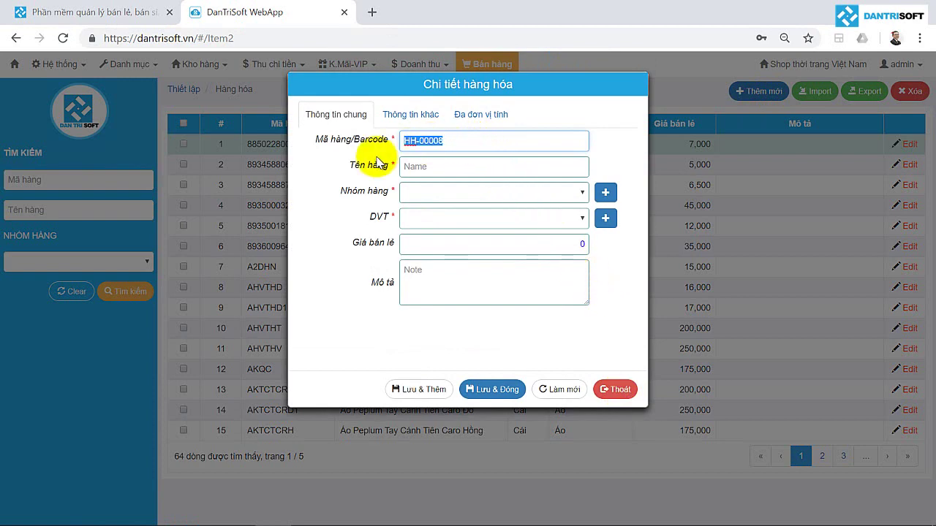
key(End)
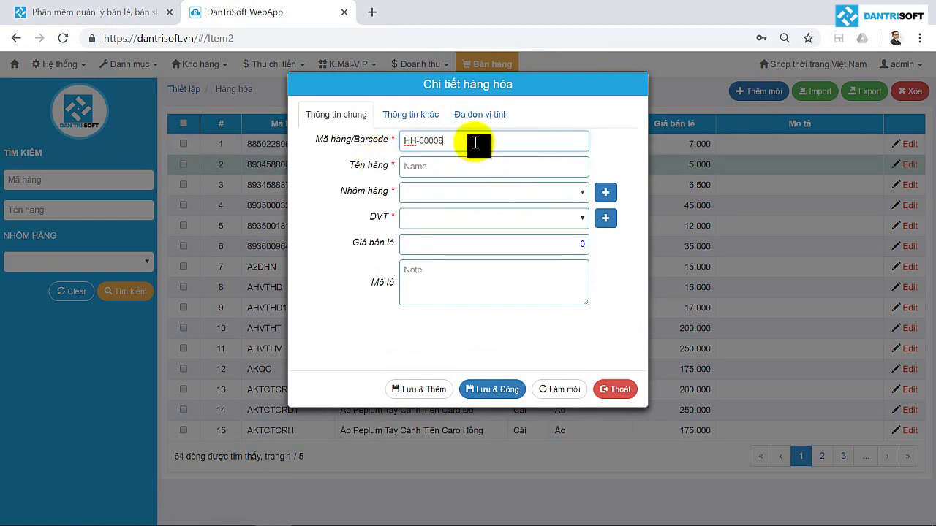
drag(463, 142, 377, 148)
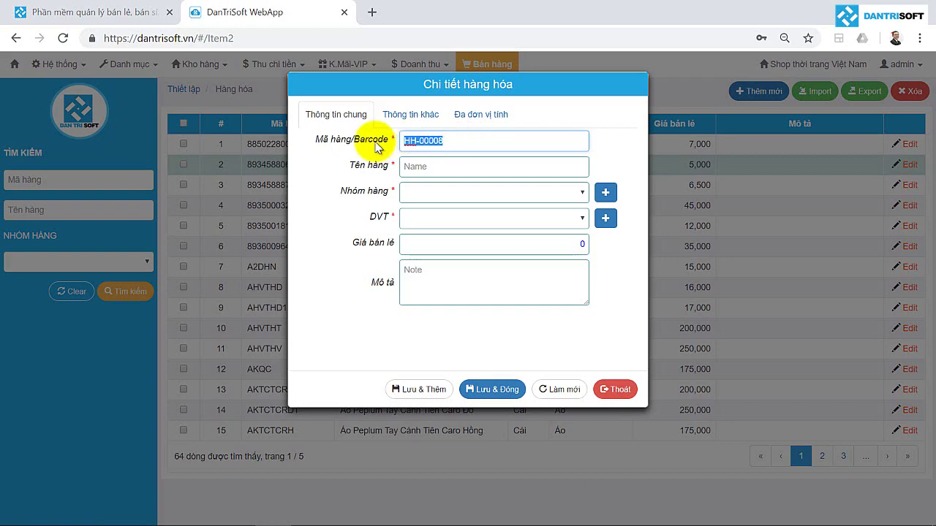
key(BackSpace)
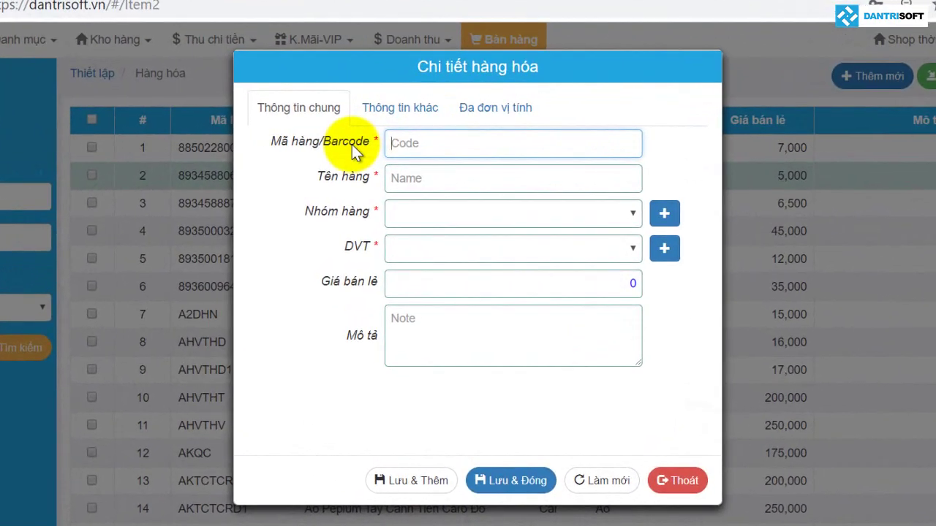
text(8850228000151)
key(Return)
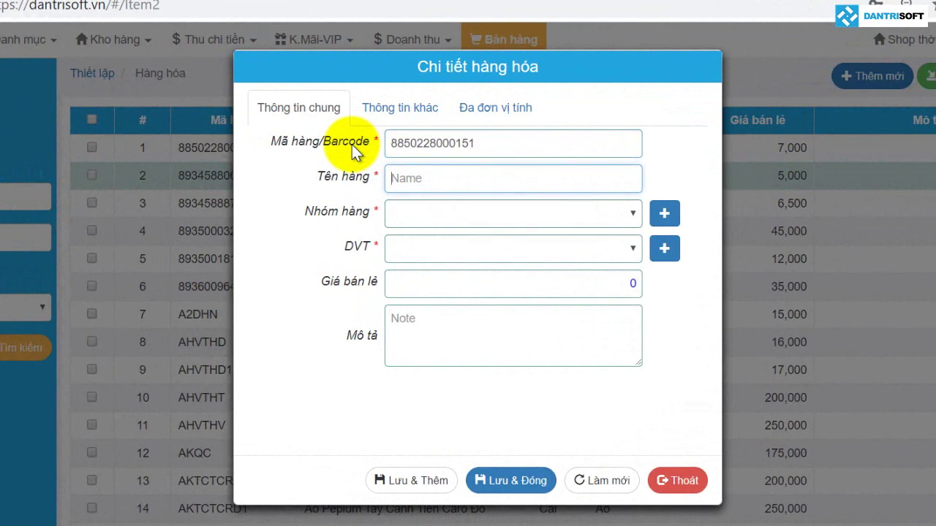
Step: Set the new product's unit of measure to Lon and its retail price to 6,500
click(556, 249)
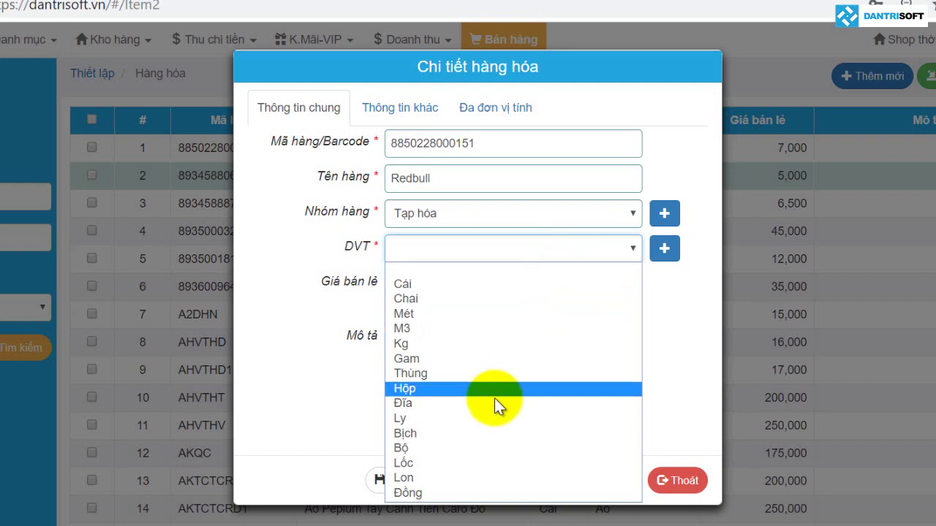
click(458, 478)
click(620, 286)
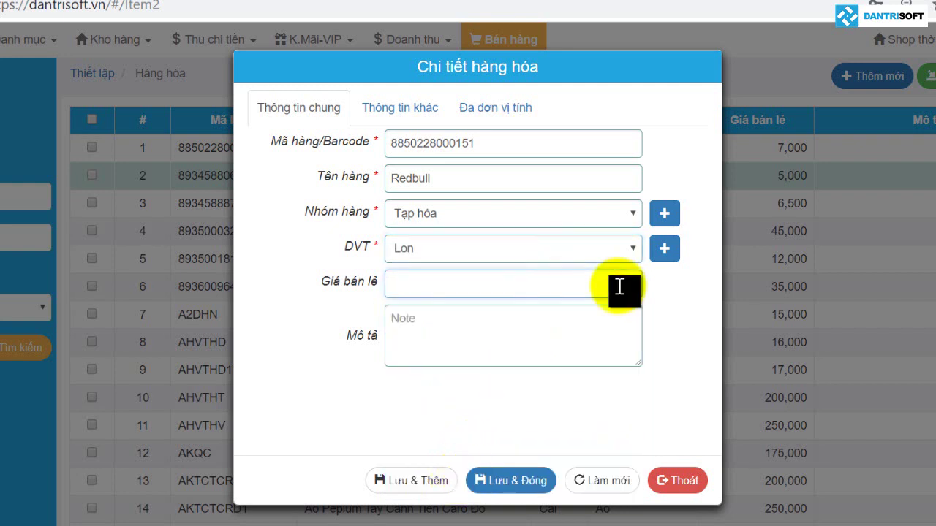
text(6500)
key(Tab)
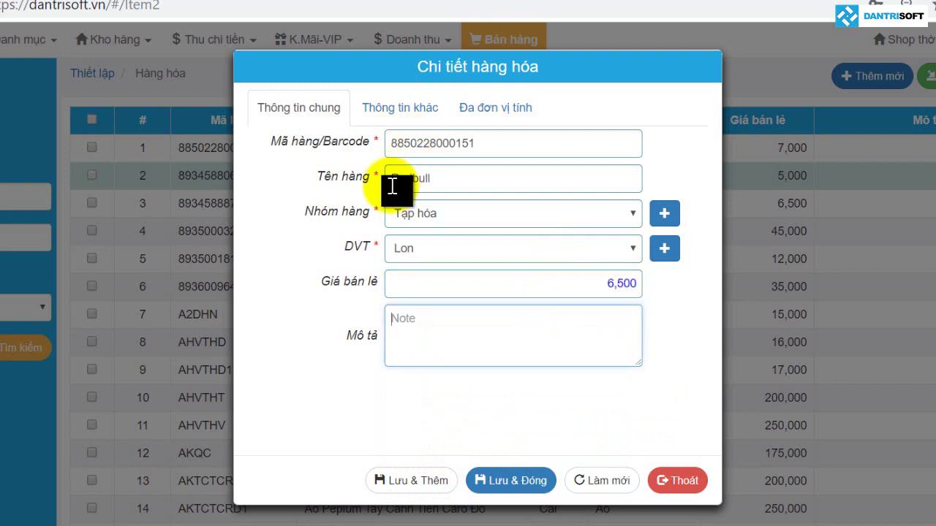
Step: Check the product's additional information, and define Lốc as a conversion unit with a factor of 6
click(413, 122)
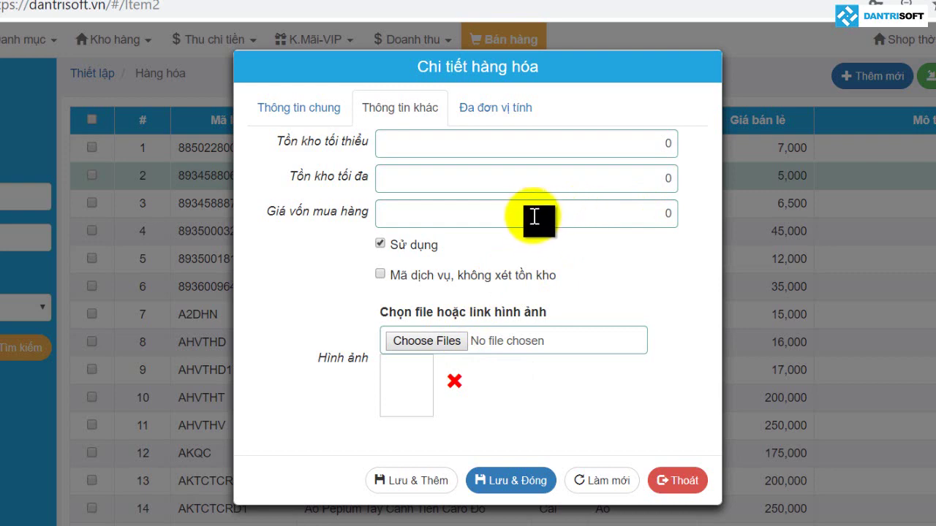
click(502, 115)
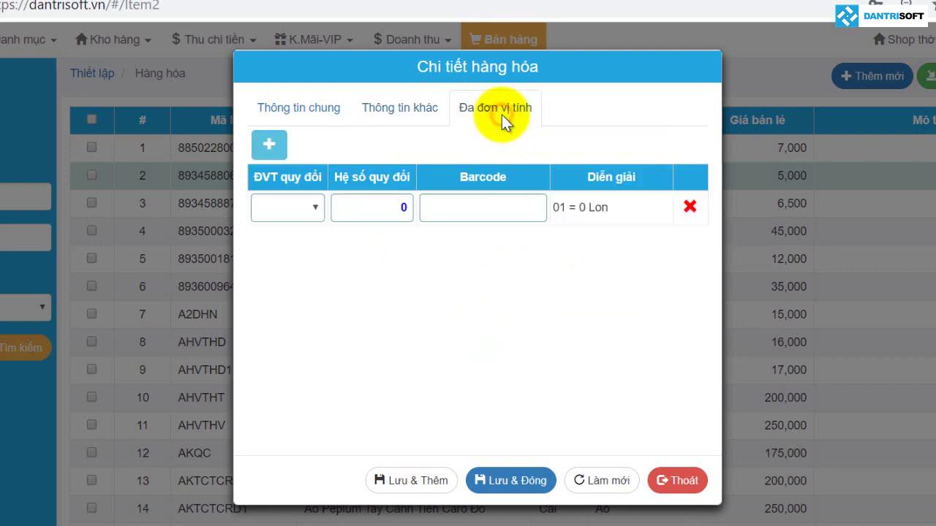
click(307, 211)
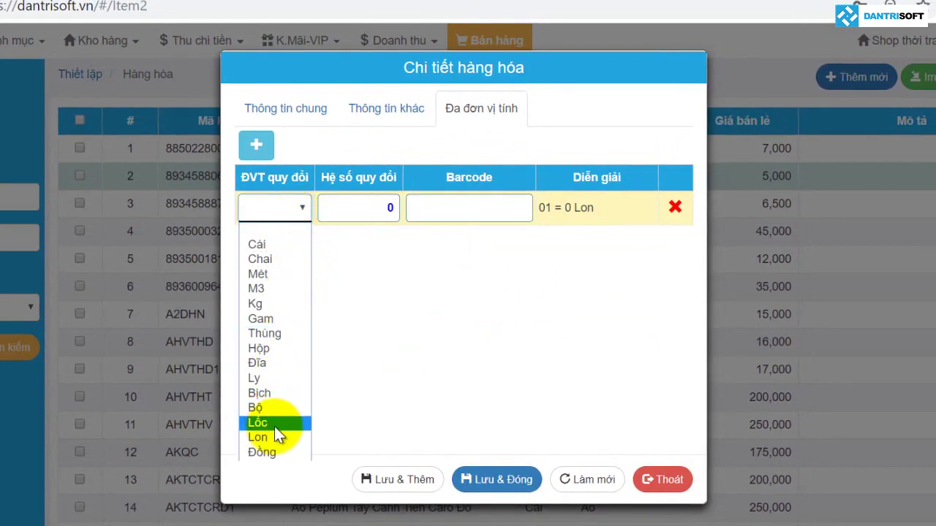
click(275, 424)
click(381, 210)
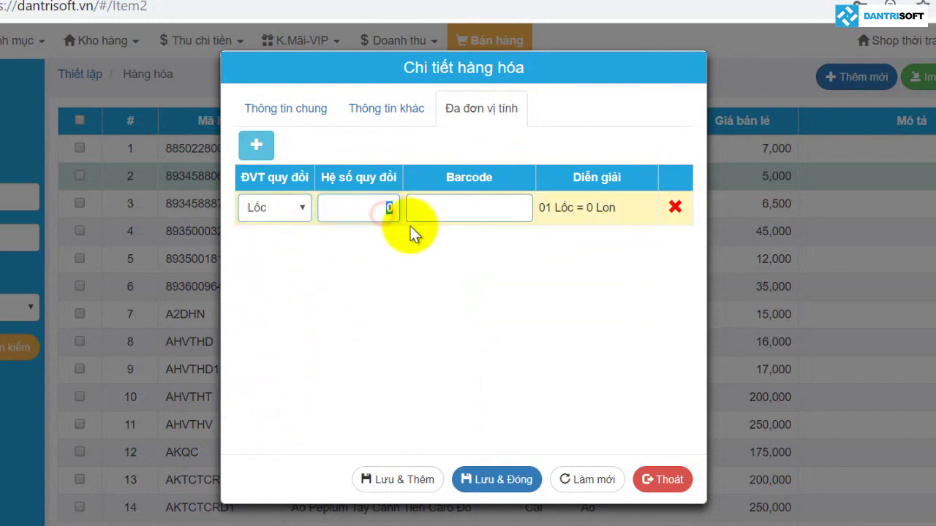
text(6)
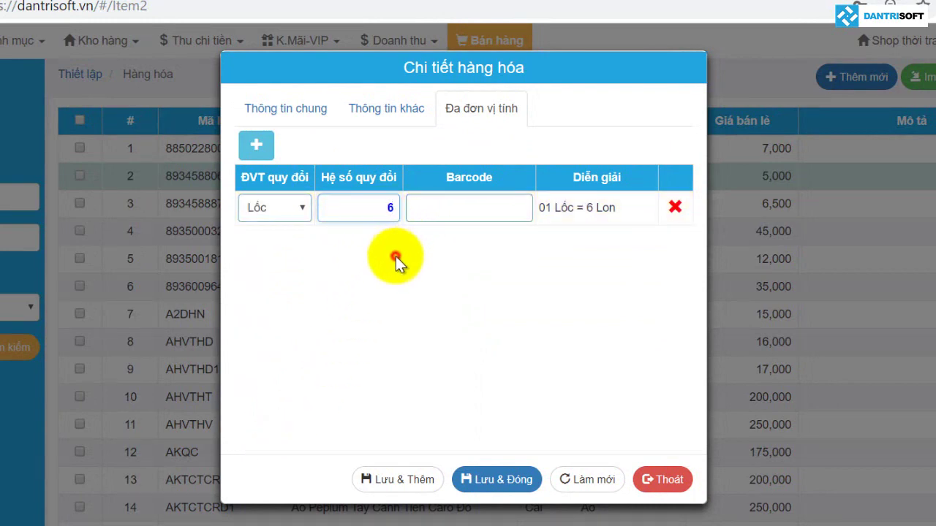
Step: Add a second conversion unit, Thùng, with a factor of 24, and save and close the product
click(256, 145)
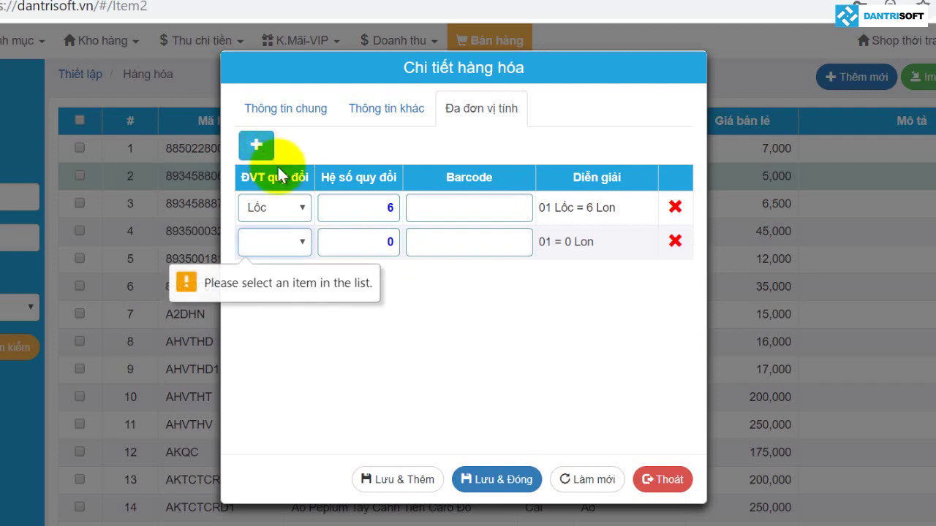
click(294, 245)
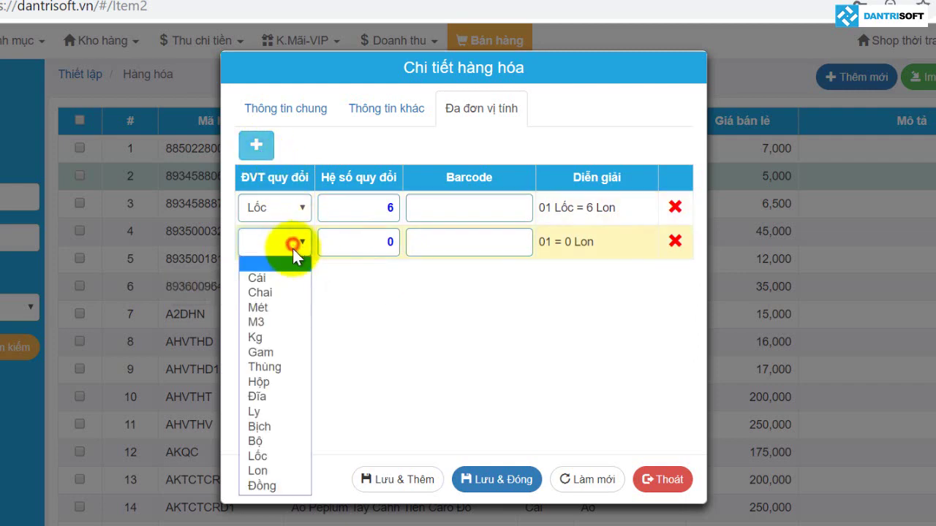
click(285, 367)
drag(378, 245, 424, 247)
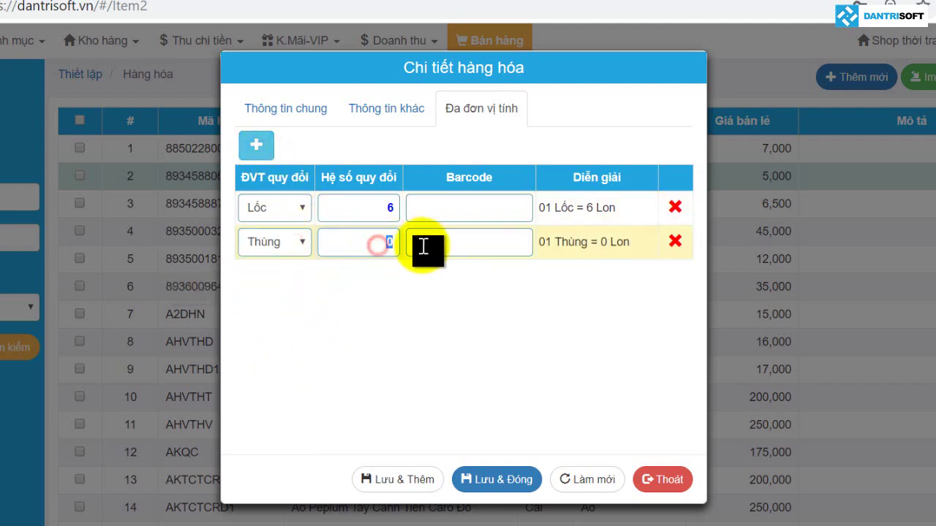
text(24)
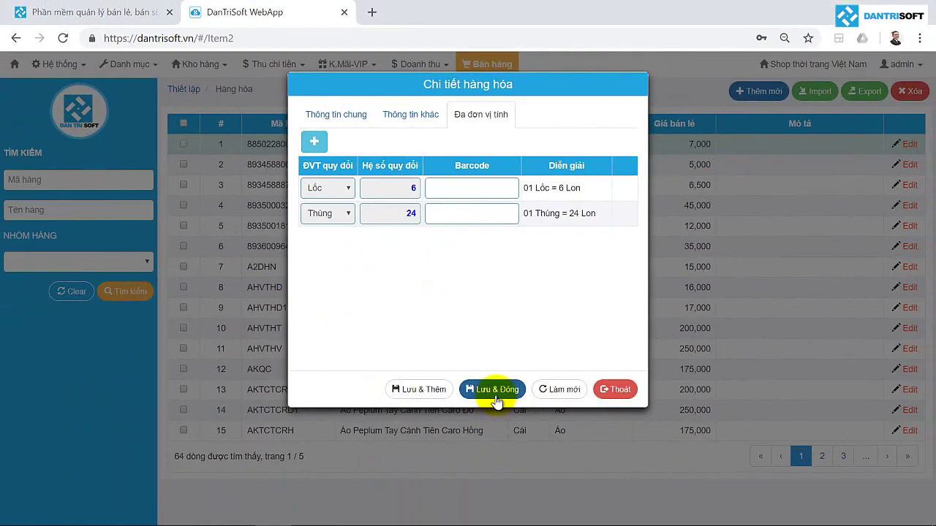
click(489, 392)
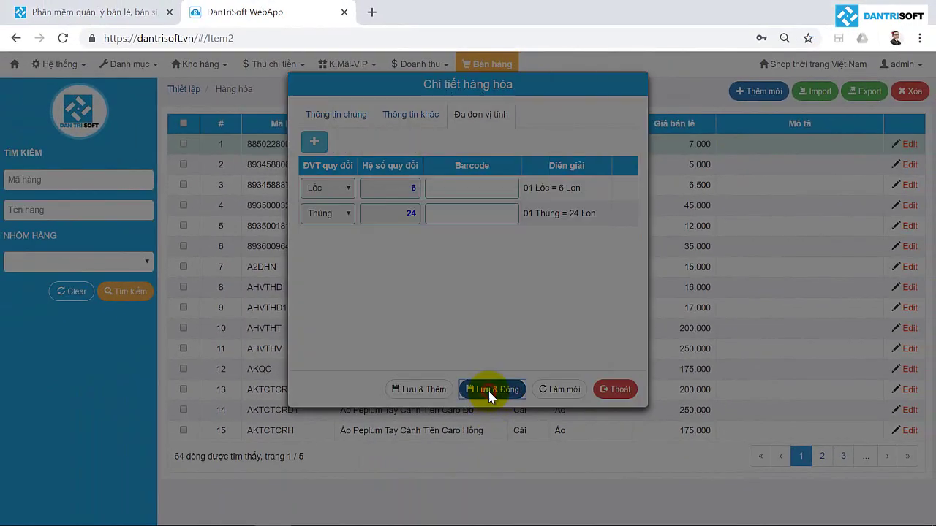
click(473, 182)
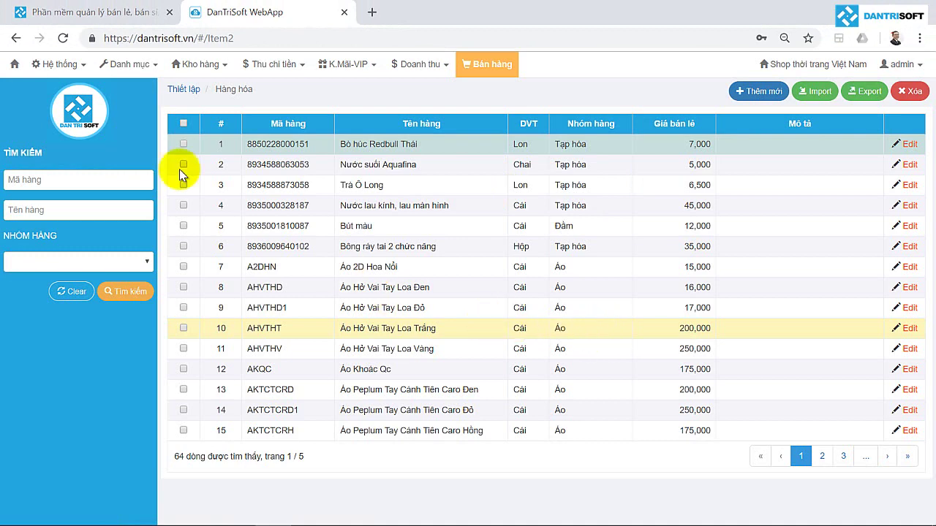
Step: Open the Đơn vị tính list, look over the new-unit form and close it without saving
click(130, 66)
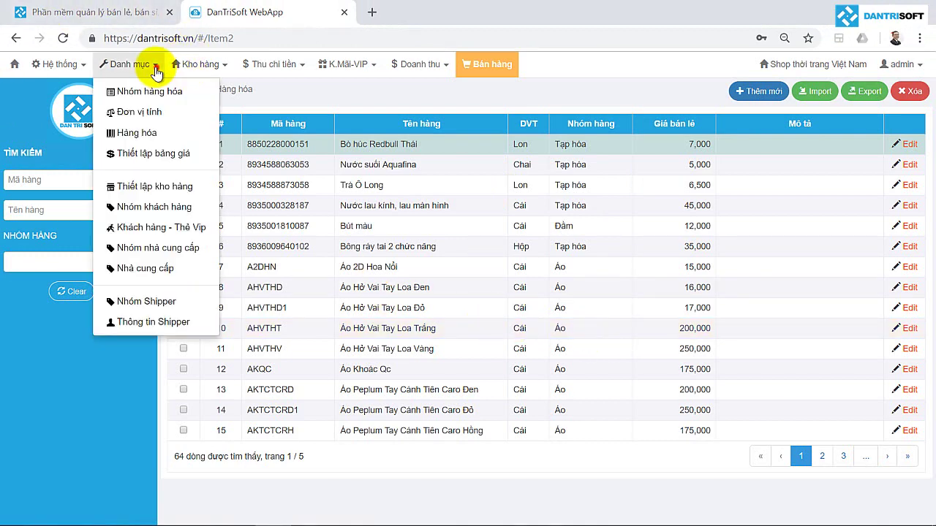
click(152, 113)
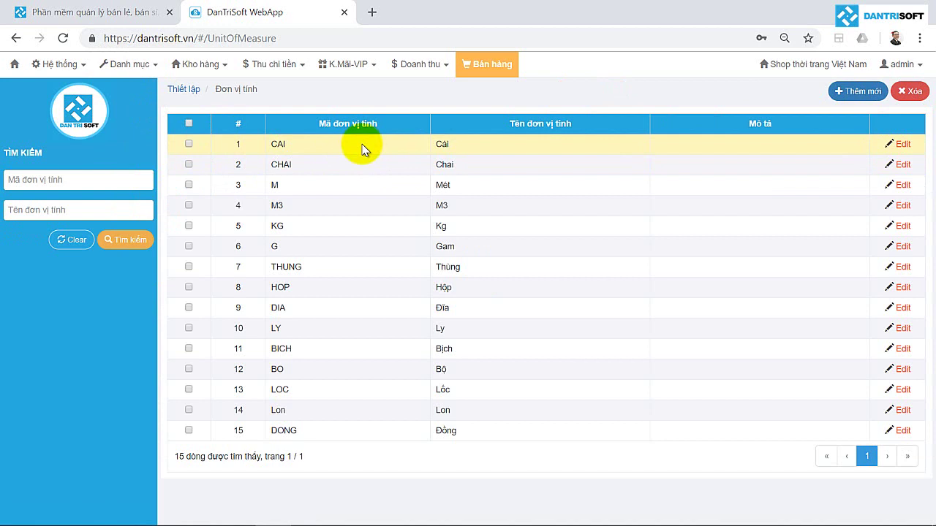
click(860, 94)
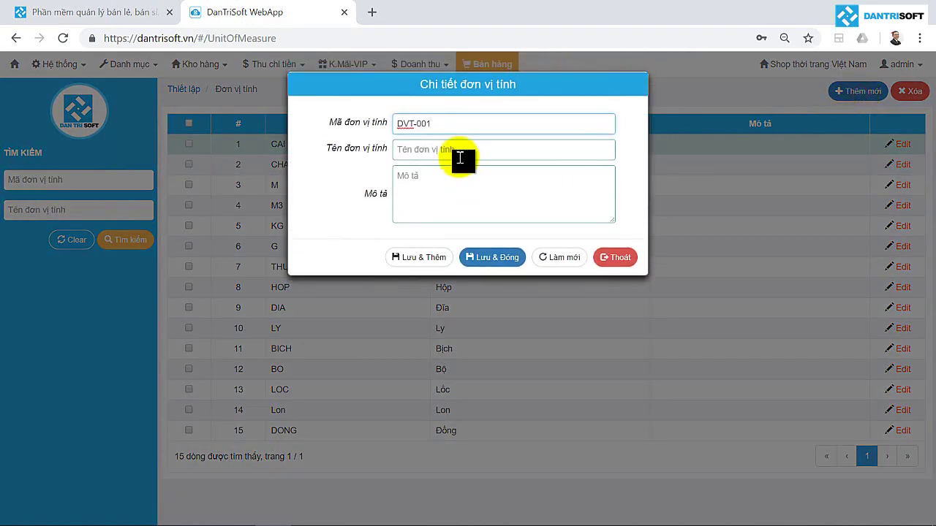
click(460, 154)
click(420, 193)
click(621, 257)
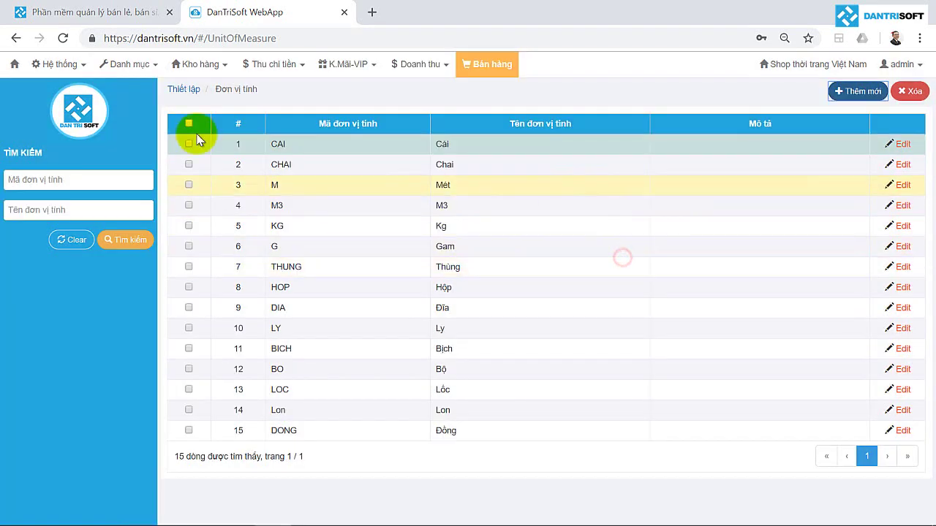
Step: Return to the product list, review Bò húc Redbull Thái's conversion units and additional information, and exit without saving
click(153, 63)
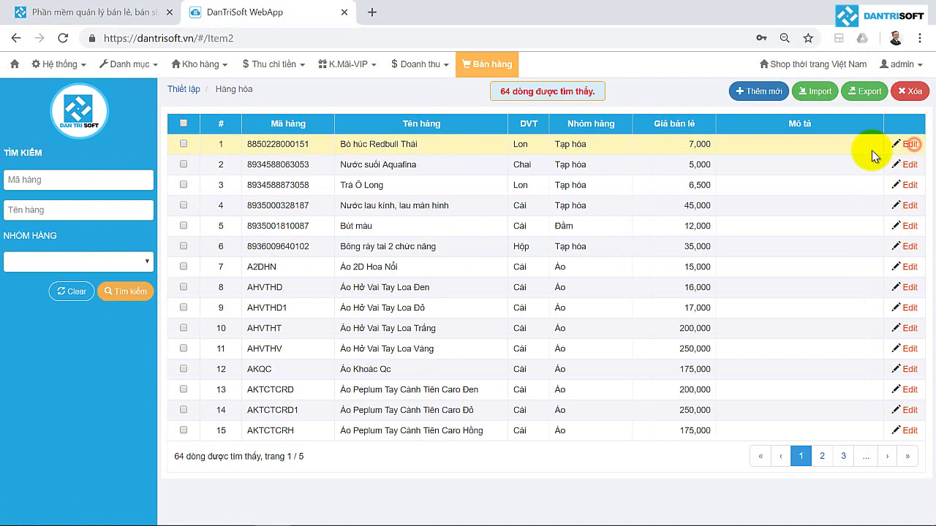
click(910, 144)
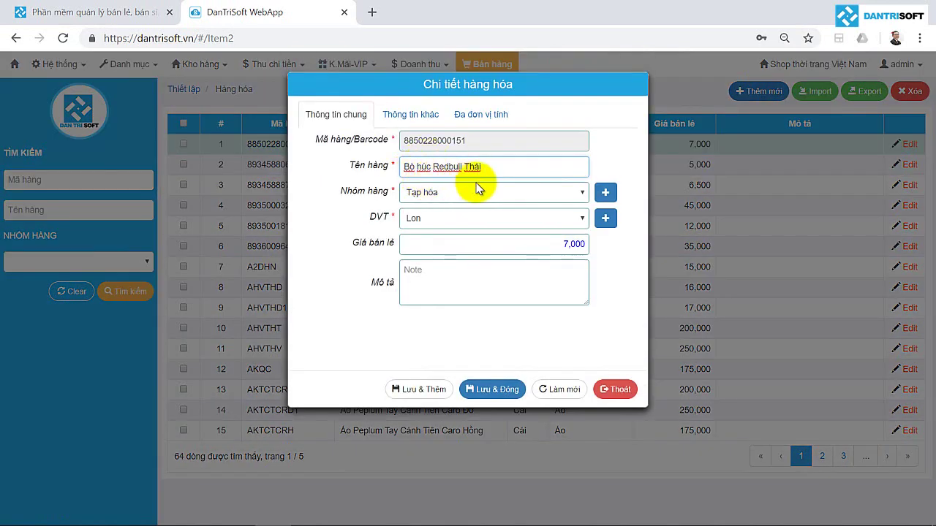
click(476, 126)
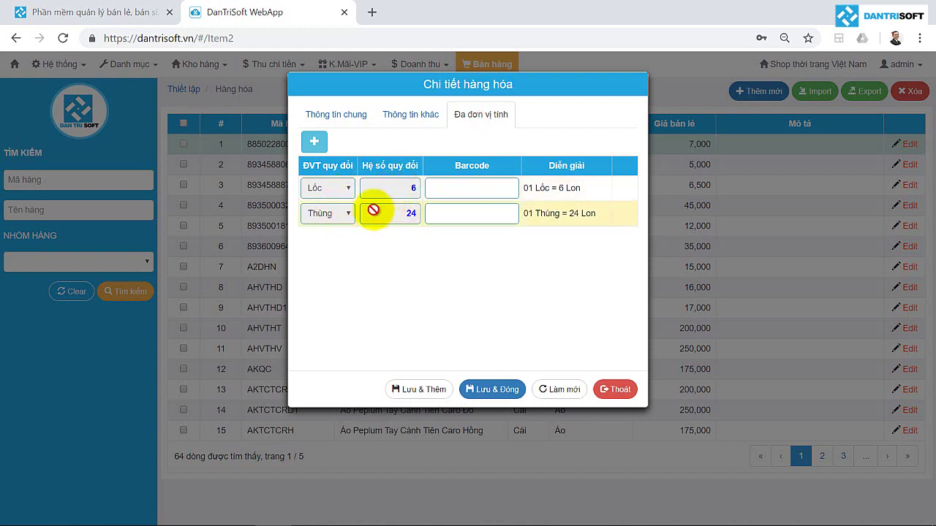
click(335, 115)
click(412, 114)
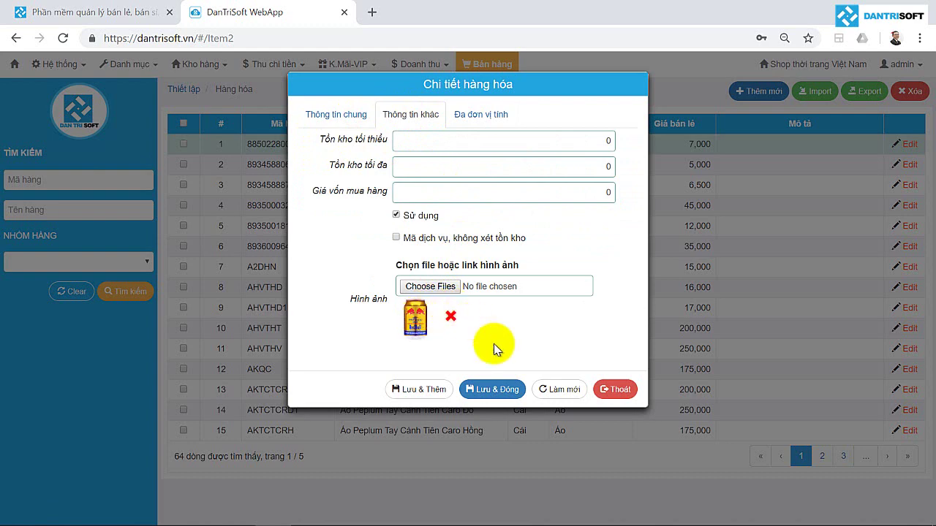
click(607, 390)
Step: Open the Bán hàng sales screen in a separate browser tab to examine how the products' units and prices are listed
middle_click(508, 66)
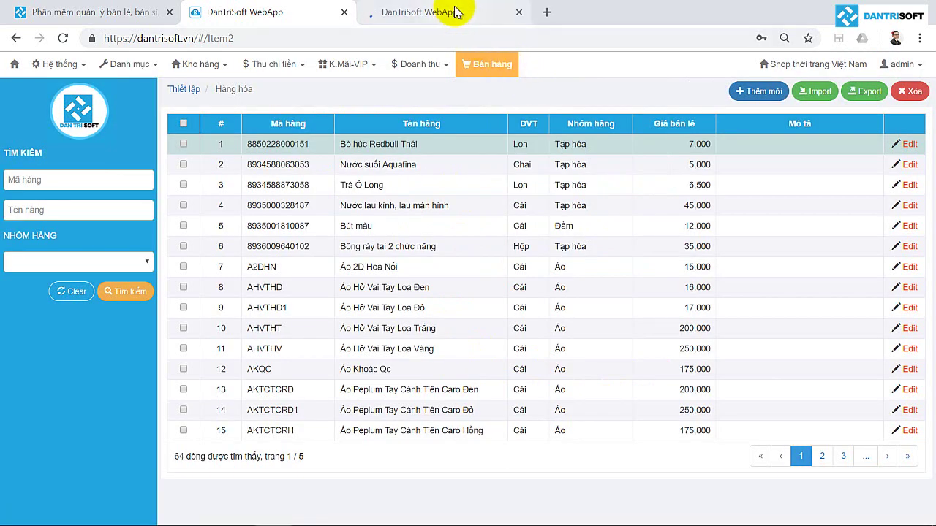
click(456, 12)
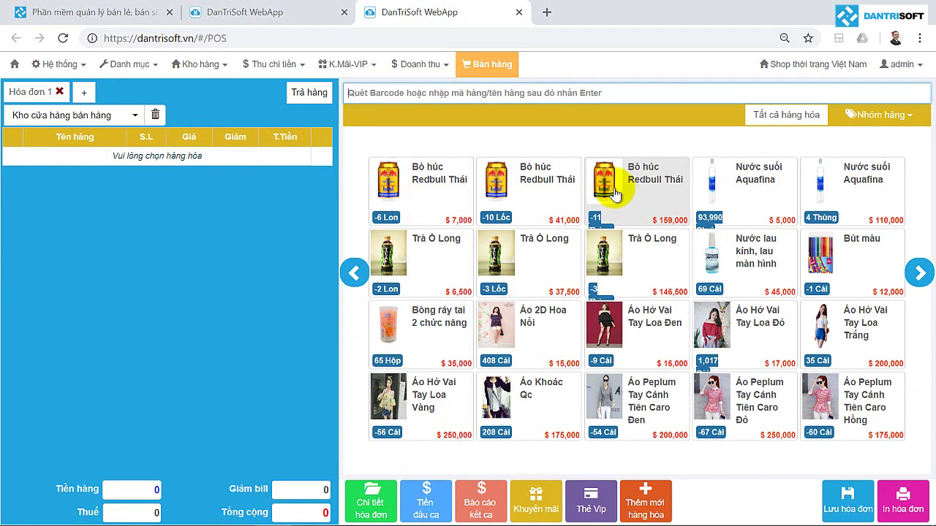
Step: Return to the browser tab with the product list and open the price list setup (Thiết lập bảng giá)
click(343, 15)
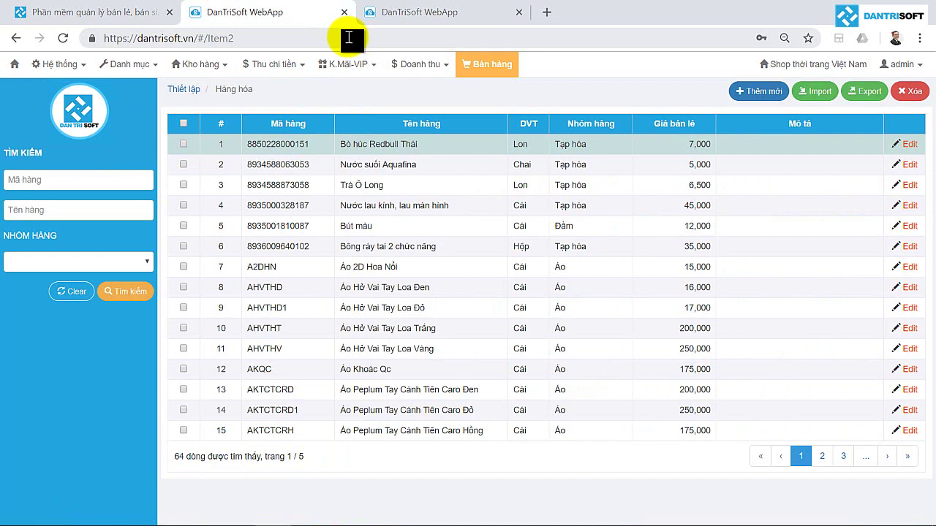
click(153, 66)
click(125, 138)
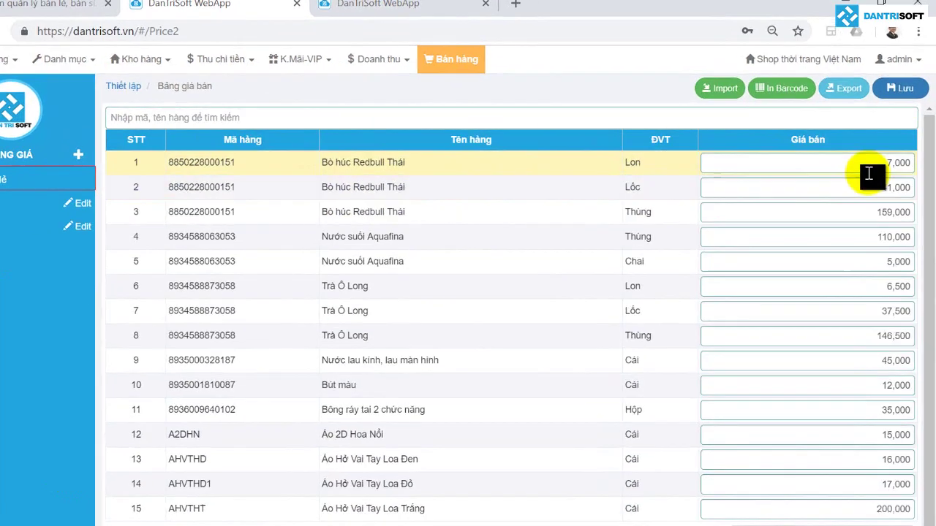
Step: Review the selling prices for the Lon, Lốc and Thùng units of Bò húc Redbull Thái and save the price list
click(868, 170)
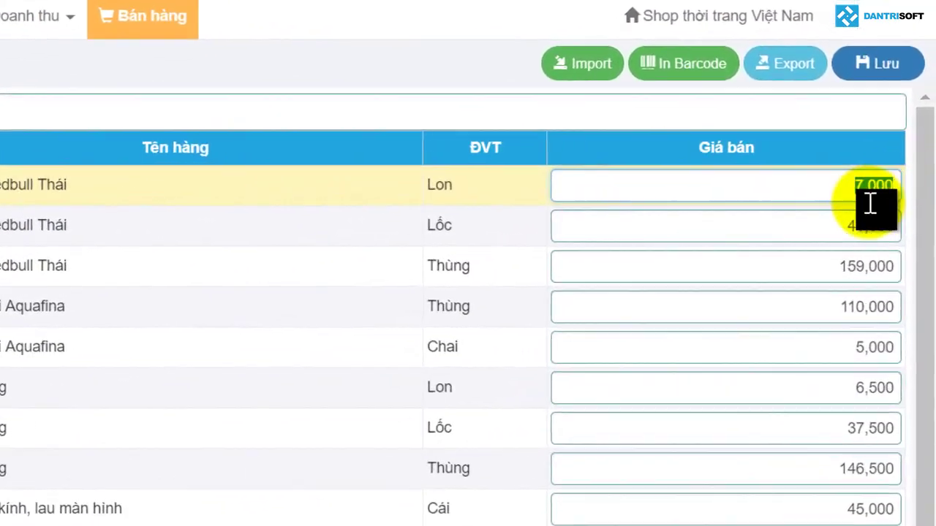
click(836, 225)
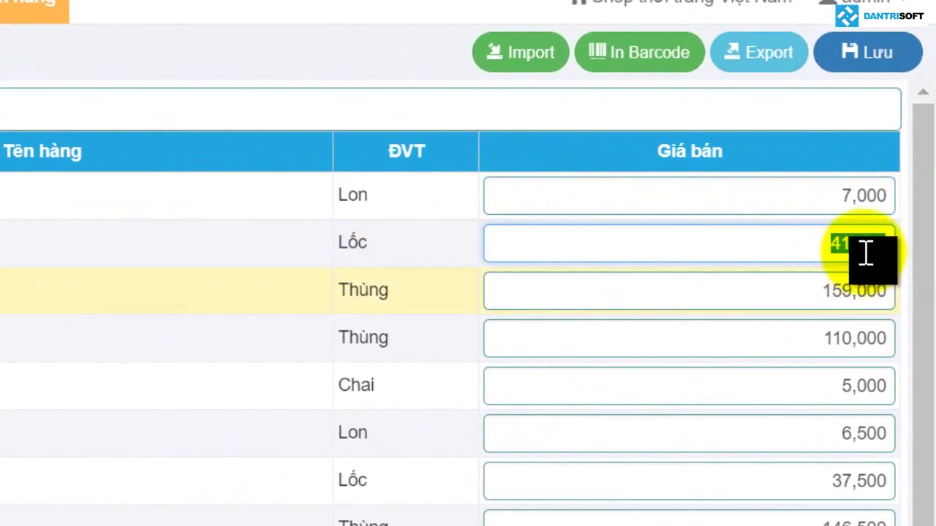
click(830, 249)
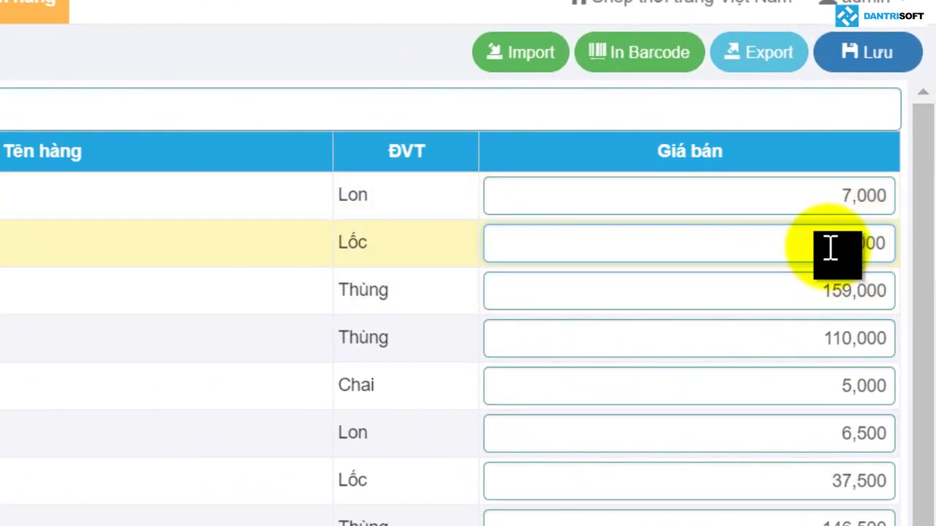
drag(831, 248, 892, 249)
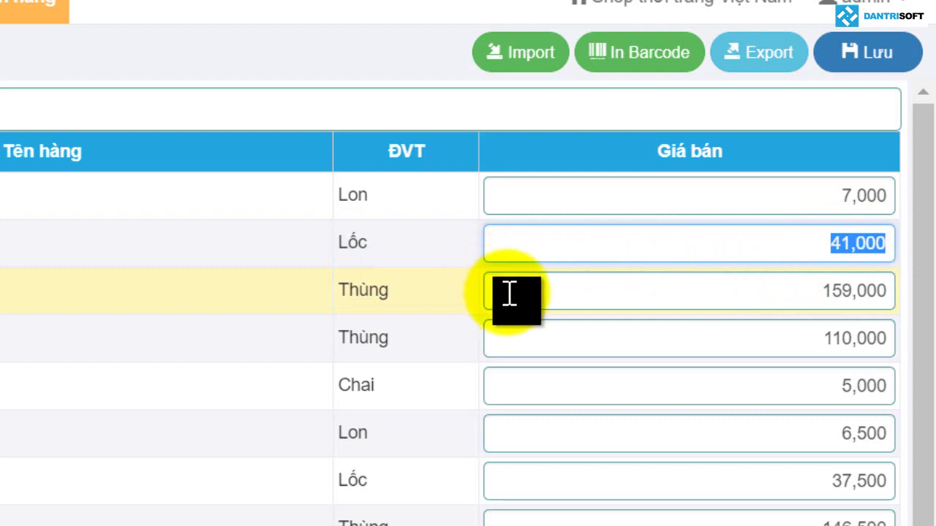
drag(802, 297, 886, 294)
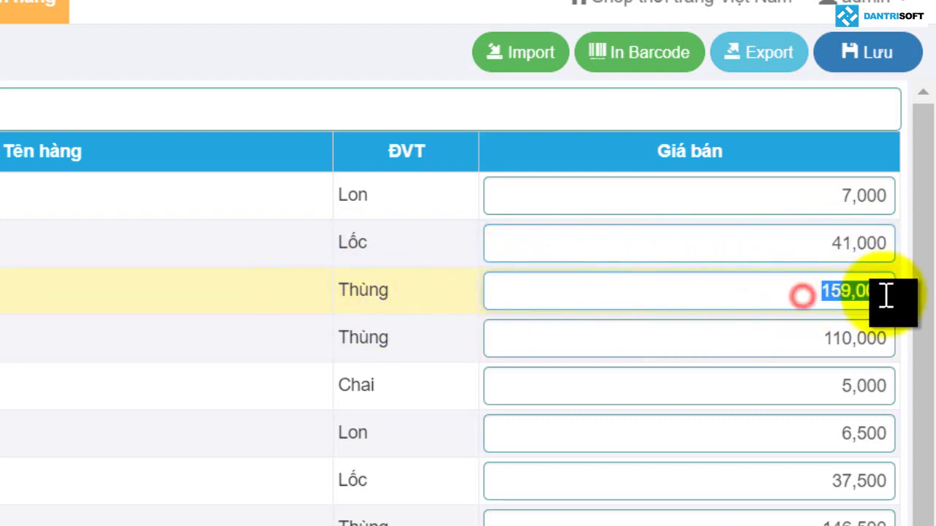
click(858, 299)
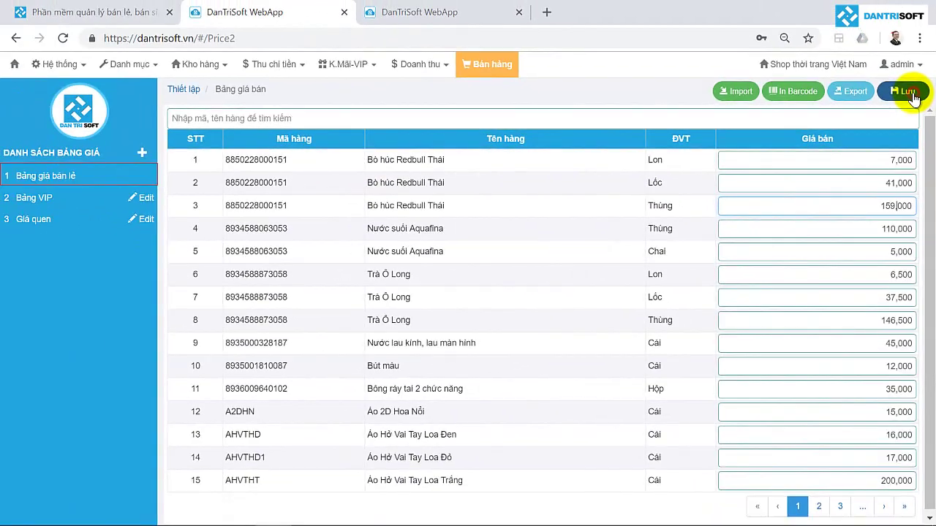
click(898, 73)
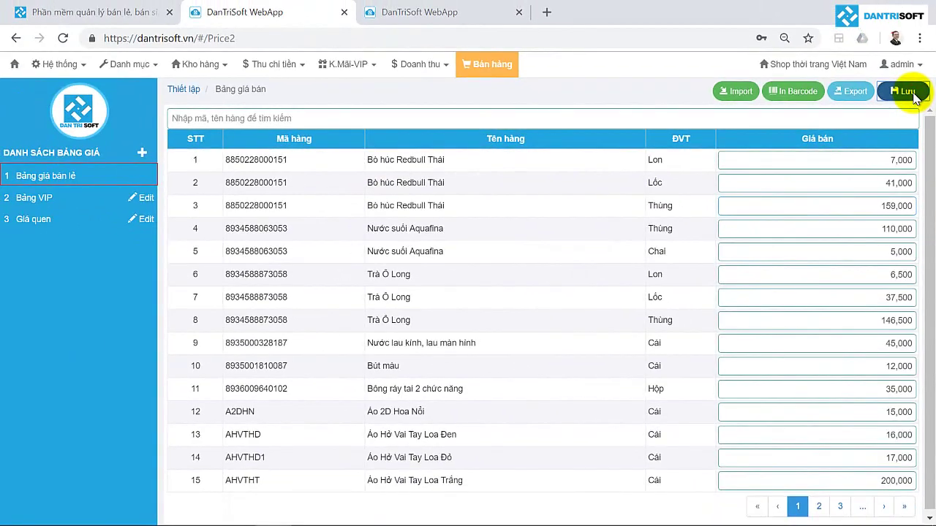
click(471, 179)
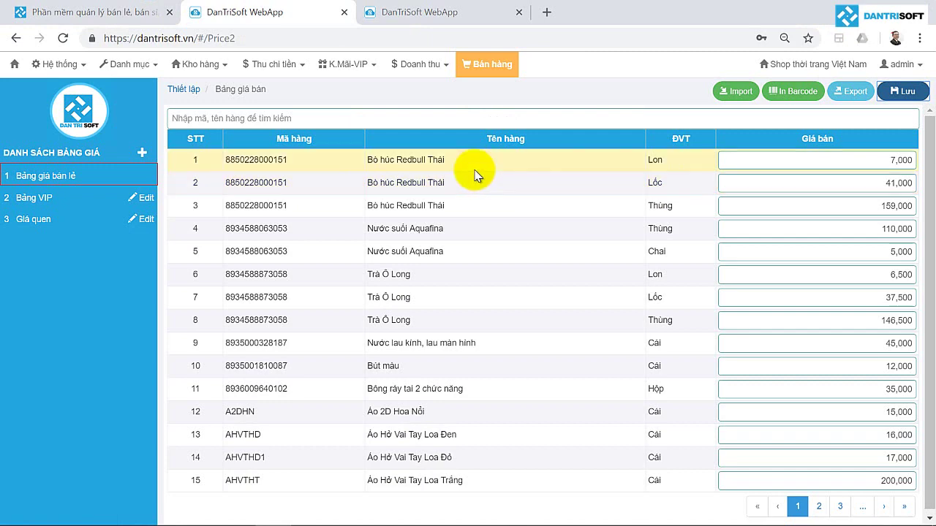
Step: View the web sales screen, minimize the browser, and switch to the DanTriSoft desktop sales app (MÀN HÌNH BÁN HÀNG), logging in with the admin account
key(ctrl+Tab)
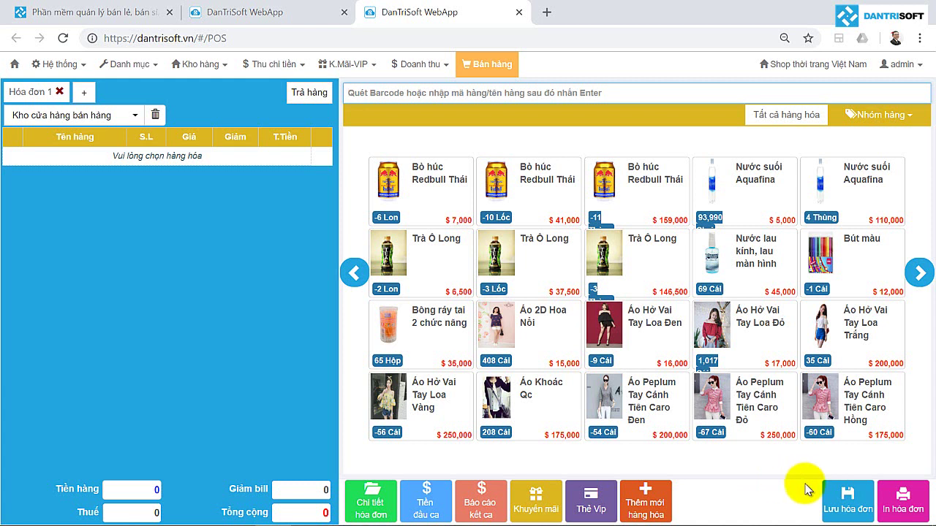
click(841, 8)
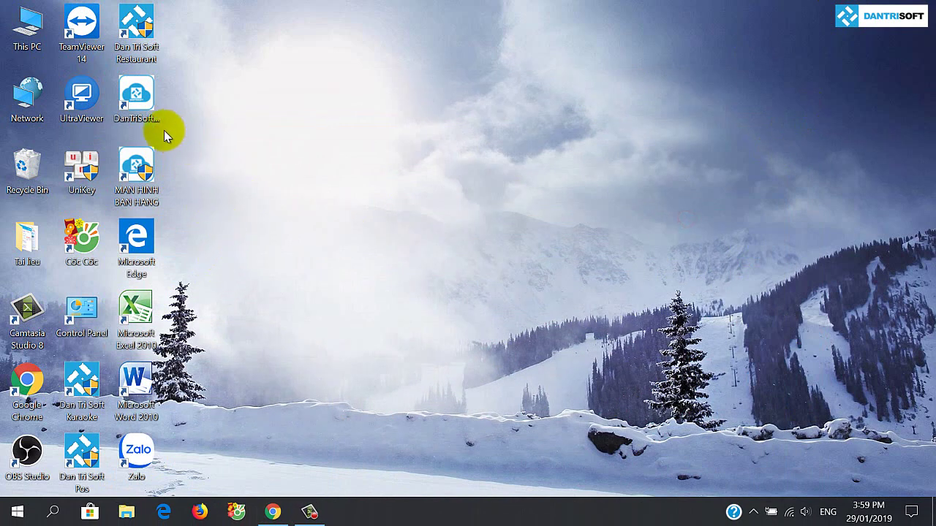
double_click(143, 106)
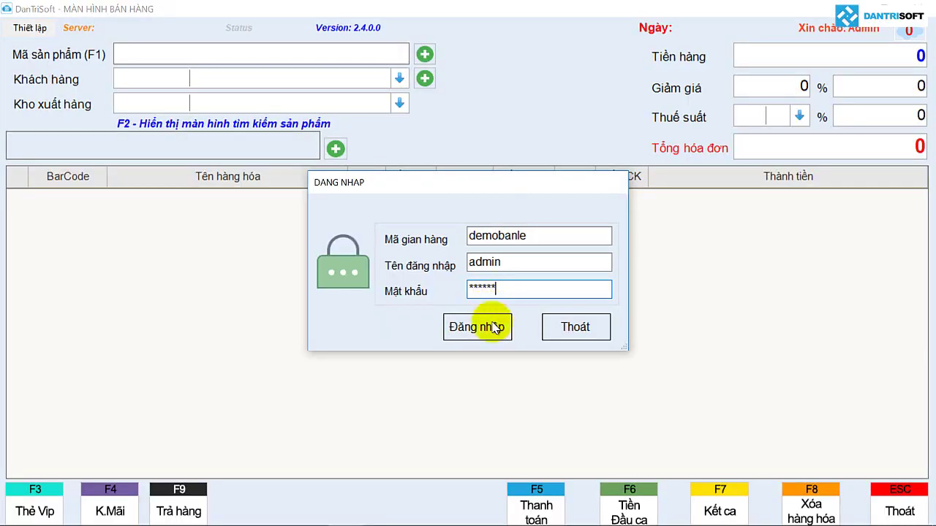
click(496, 330)
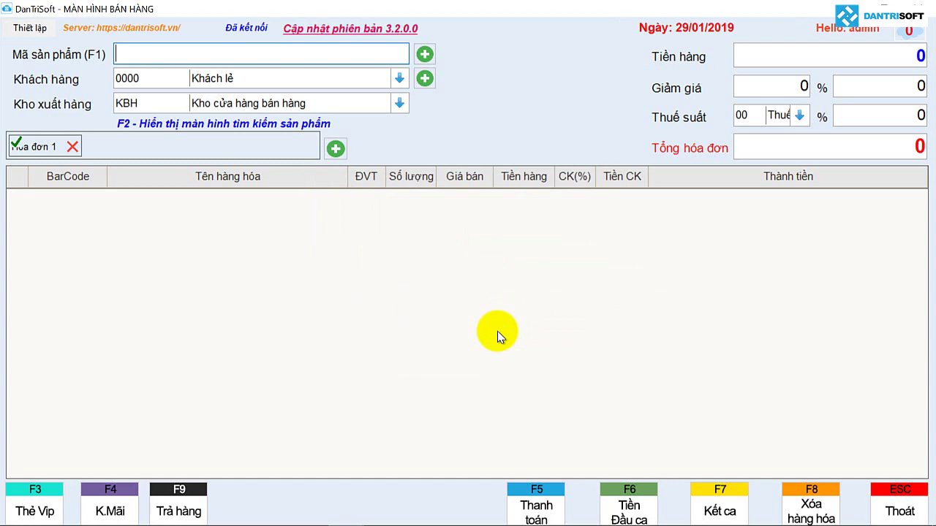
text(8850228000151)
key(Return)
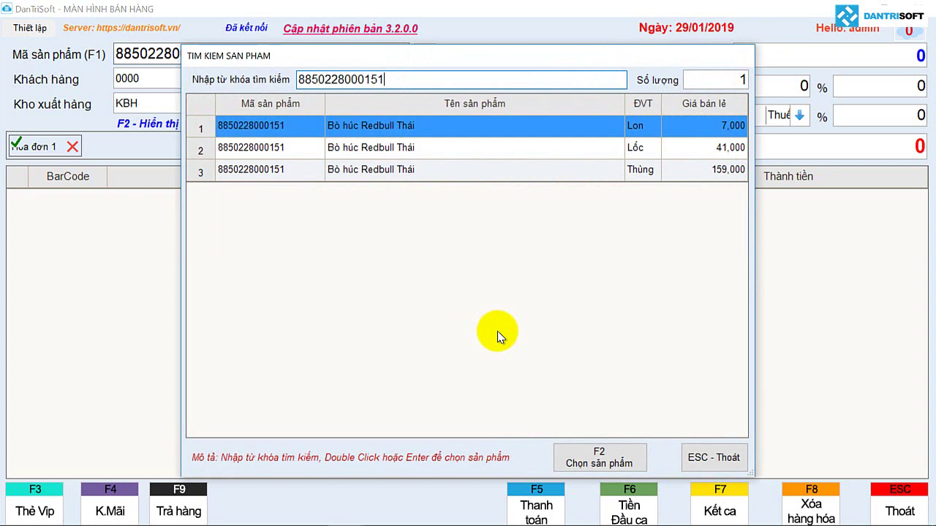
key(Down)
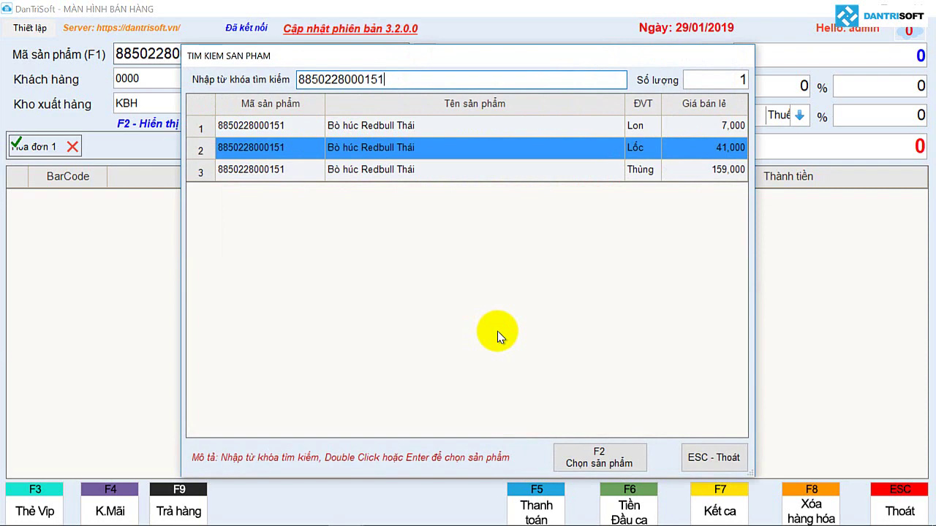
key(Return)
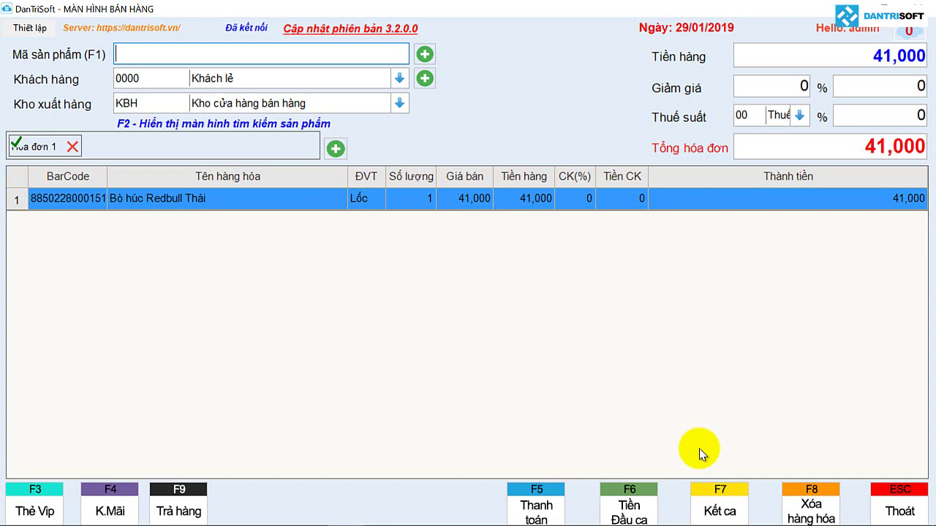
text(8934588873058)
key(Return)
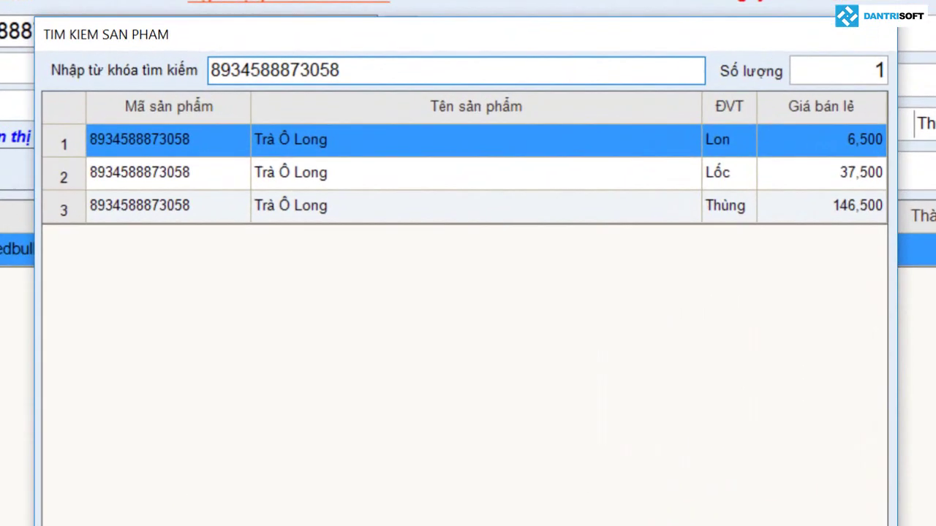
key(Tab)
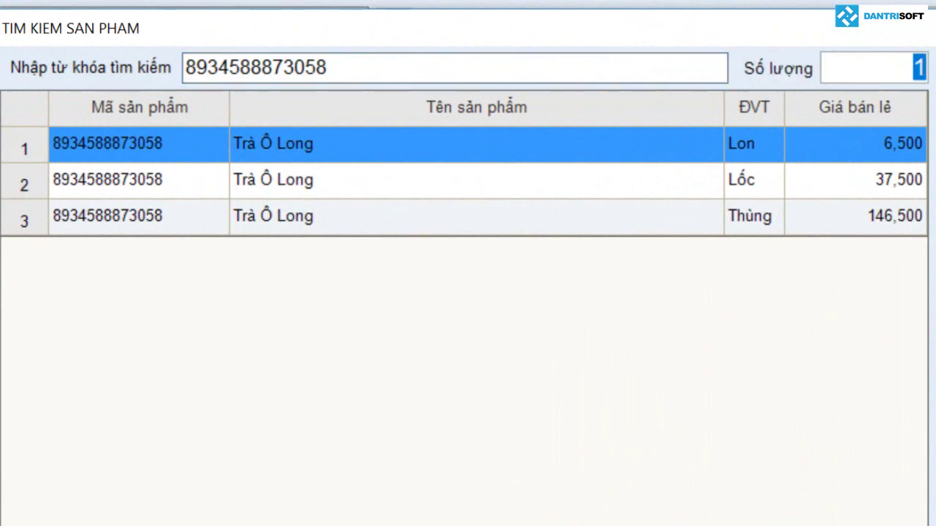
text(3)
key(Return)
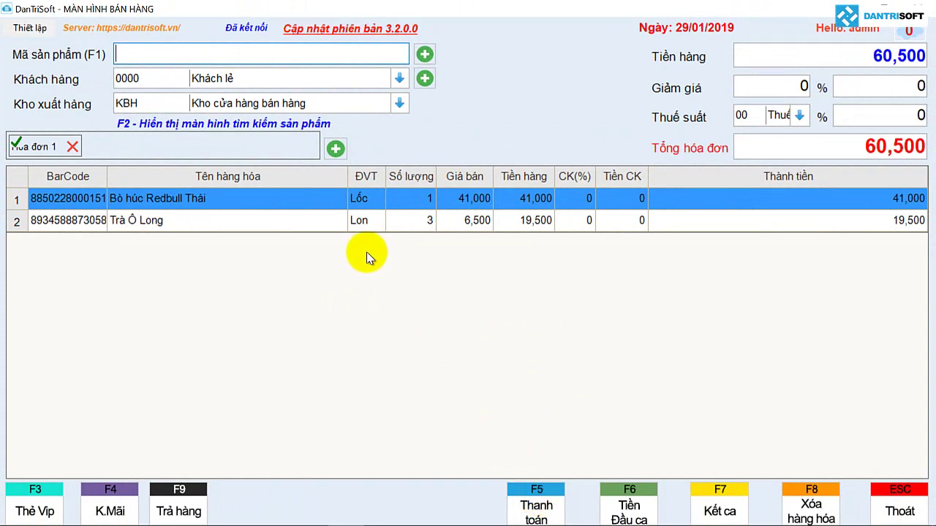
Step: Create a second invoice with one Thùng of Nước suối Aquafina and one Lốc of Bò húc Redbull Thái, and return to Hóa đơn 1
click(336, 151)
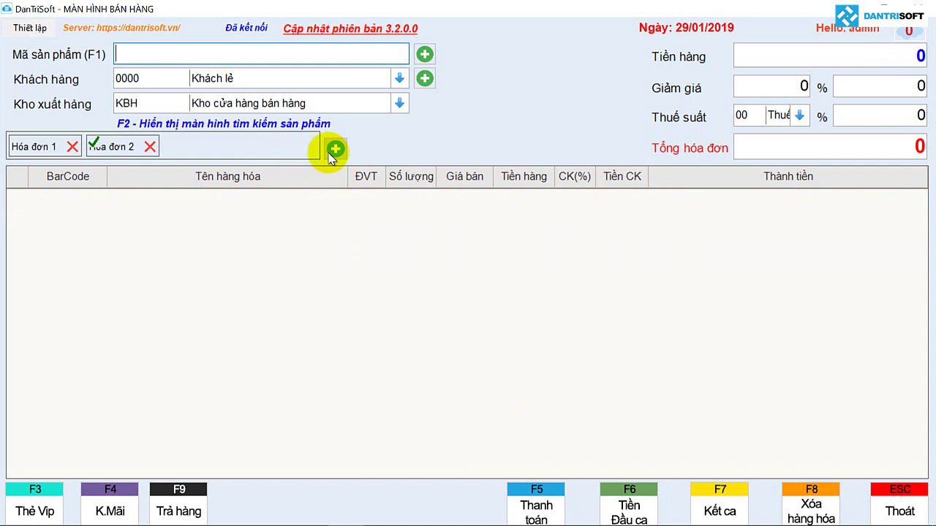
click(33, 148)
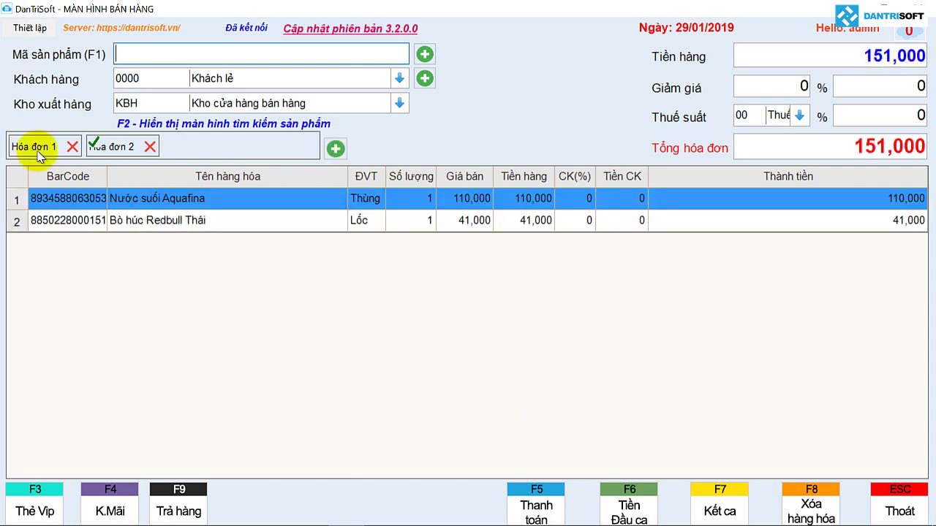
click(38, 149)
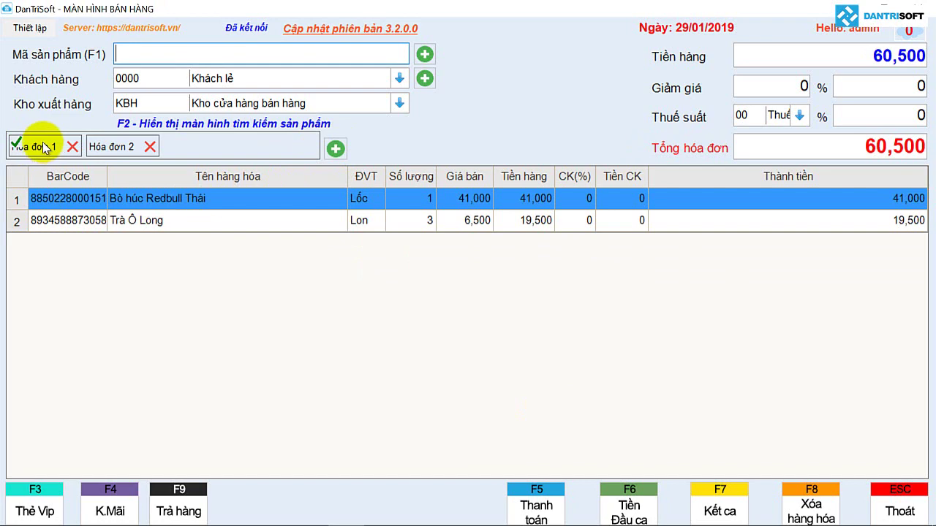
Step: Open the payment for Hóa đơn 1, choose the Canon LBP6030/6040/6018L XPS printer and enter 100,000 as the cash given by the customer
click(539, 506)
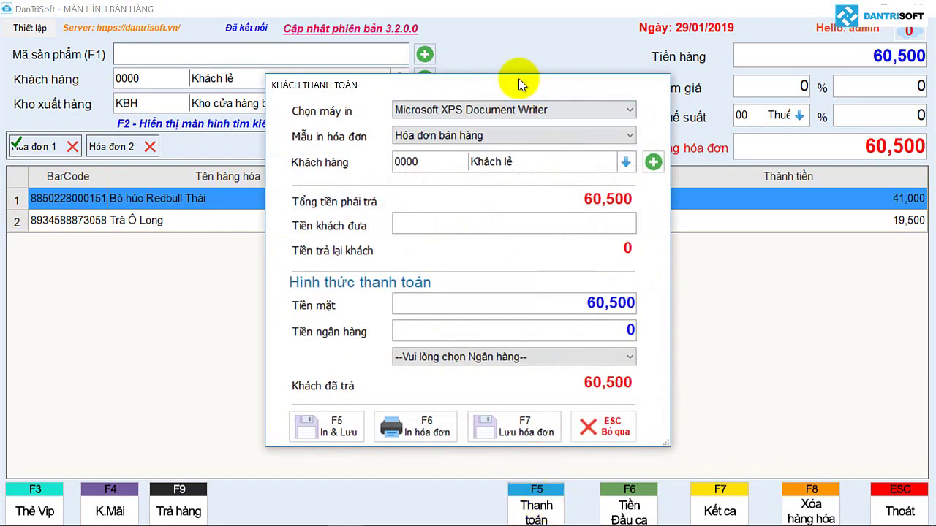
click(514, 110)
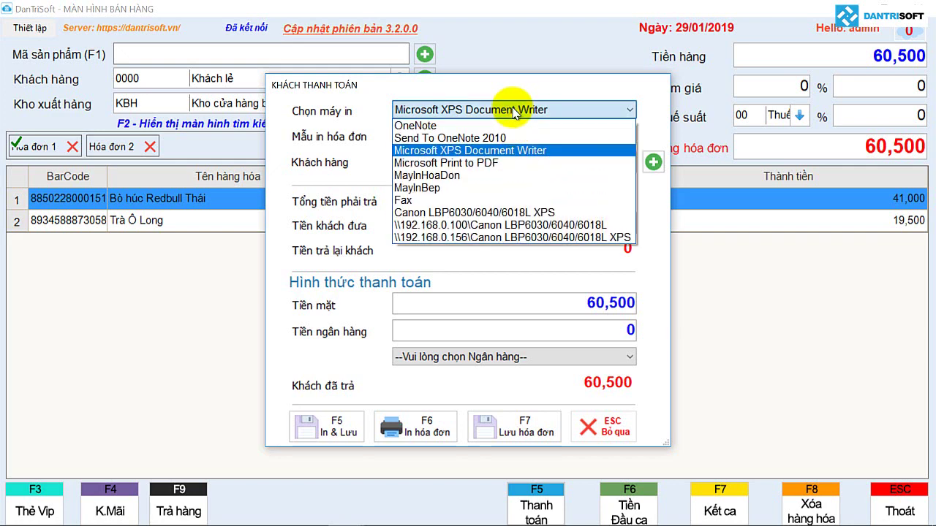
click(476, 212)
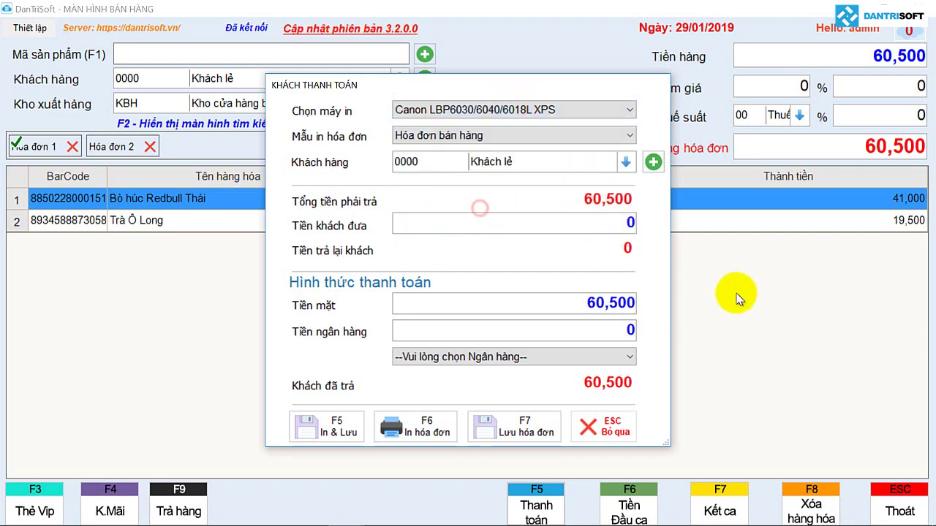
click(641, 225)
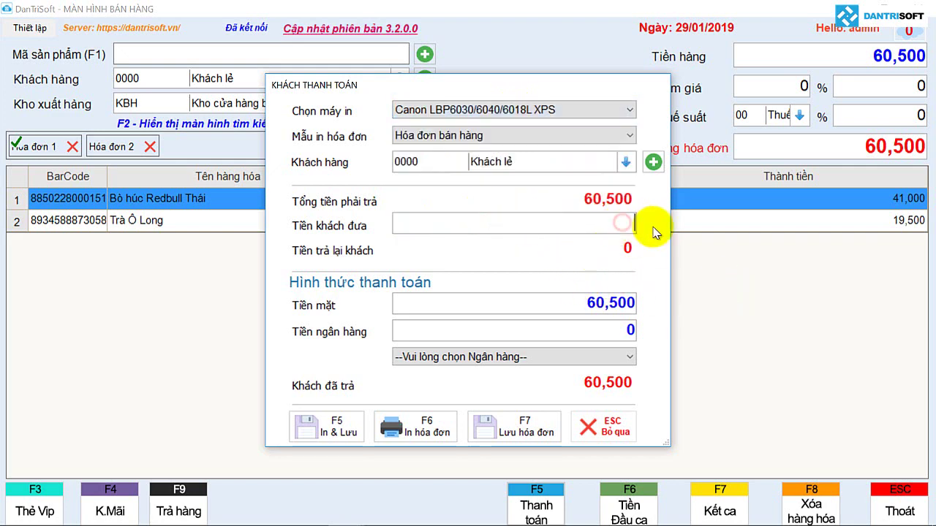
text(100,000)
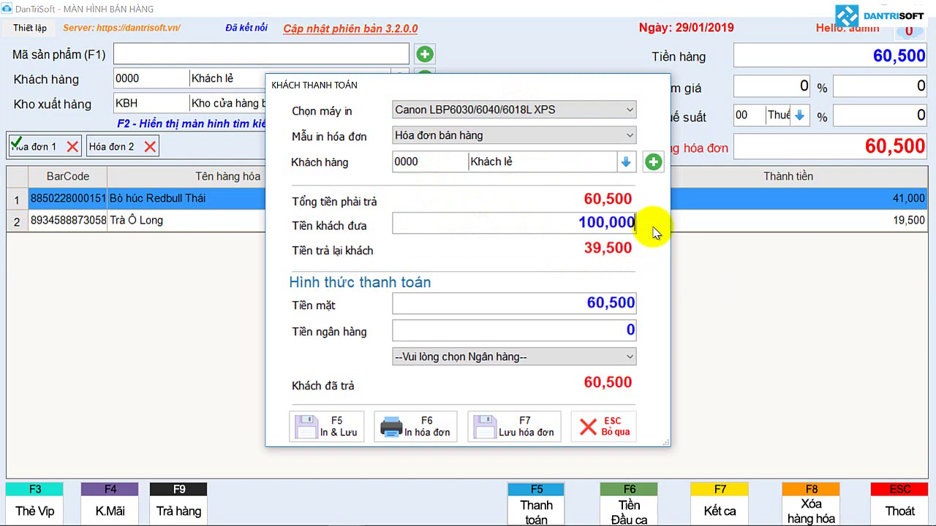